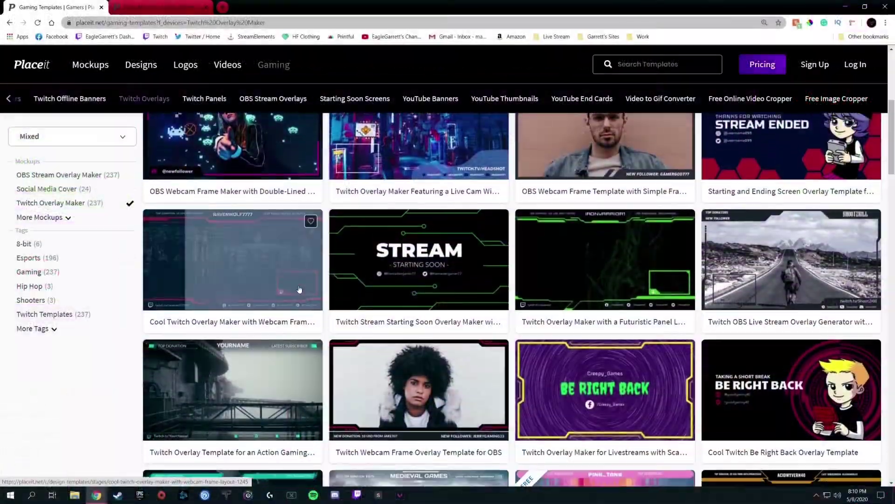
- Browse Placeit's Twitch panels and logos, then recolour an eagle gaming logo's accent to cyan
scroll(513, 304, "down", 3)
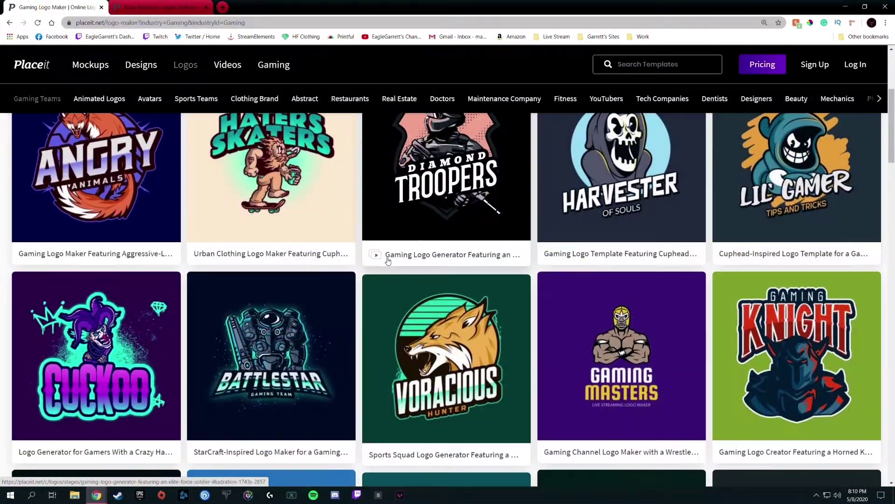
scroll(382, 256, "down", 2)
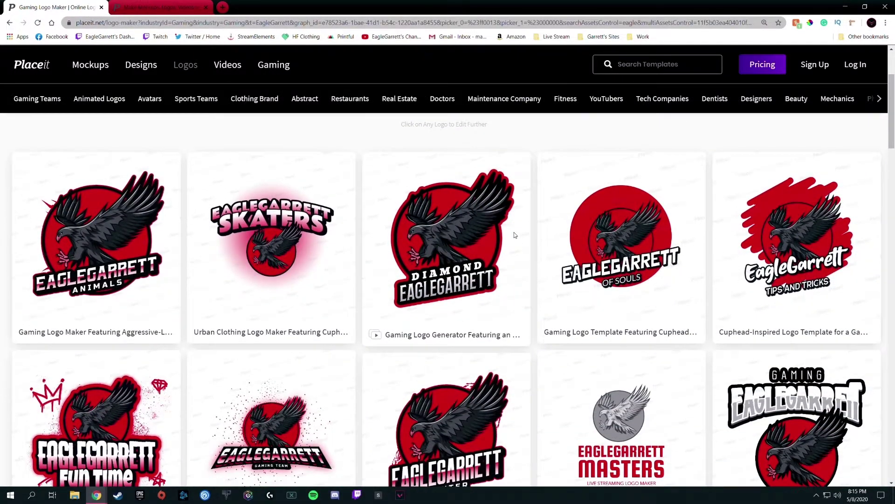
scroll(514, 234, "down", 2)
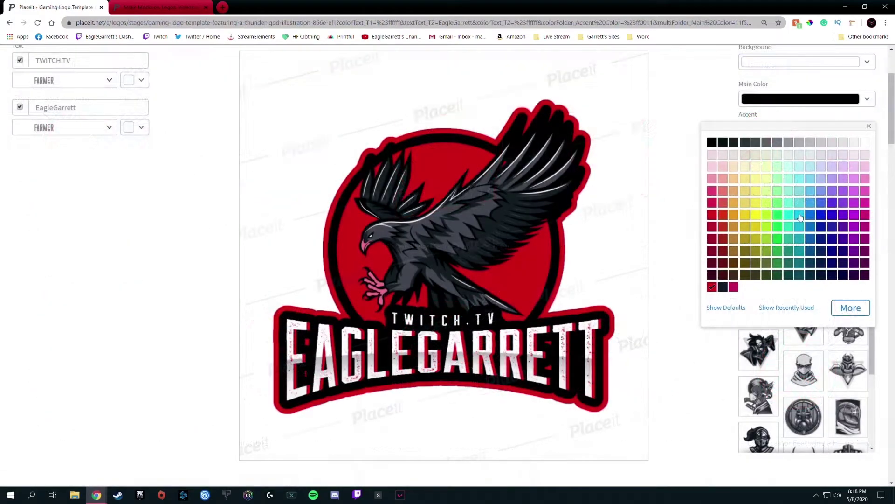
left_click(800, 215)
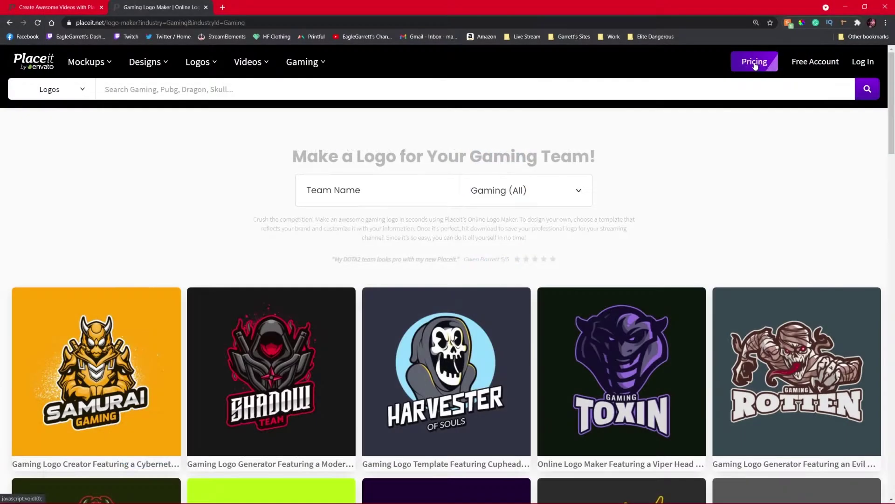
- Show Placeit's subscription pricing and highlight the Monthly (15% off) plan label
left_click(755, 61)
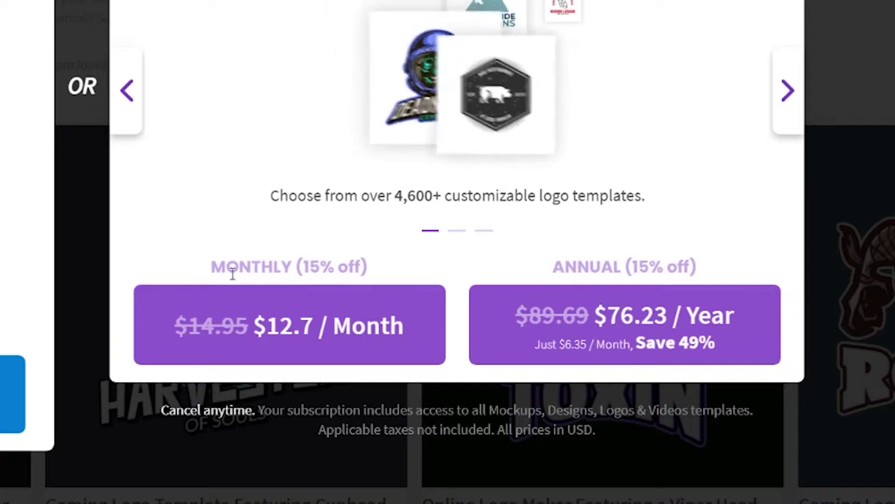
left_click_drag(207, 268, 291, 269)
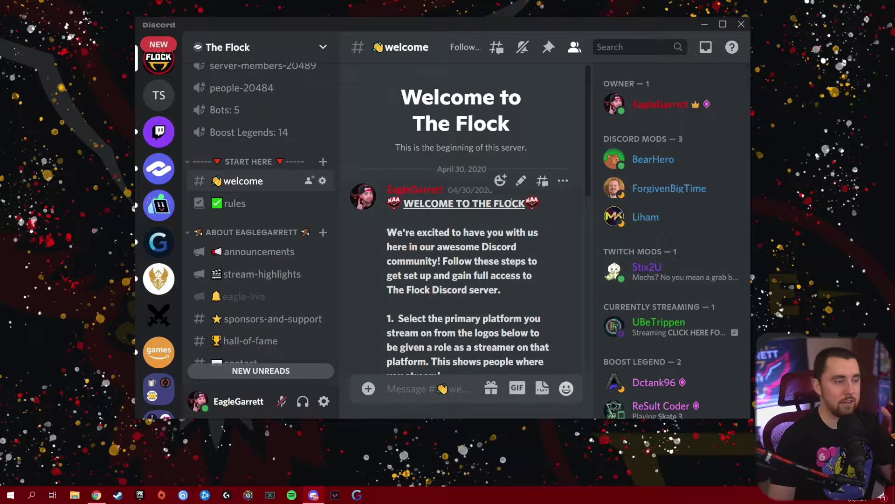
- Scroll #welcome to the NotiSquad step and check who reacted with the bell (12673)
scroll(457, 169, "down", 3)
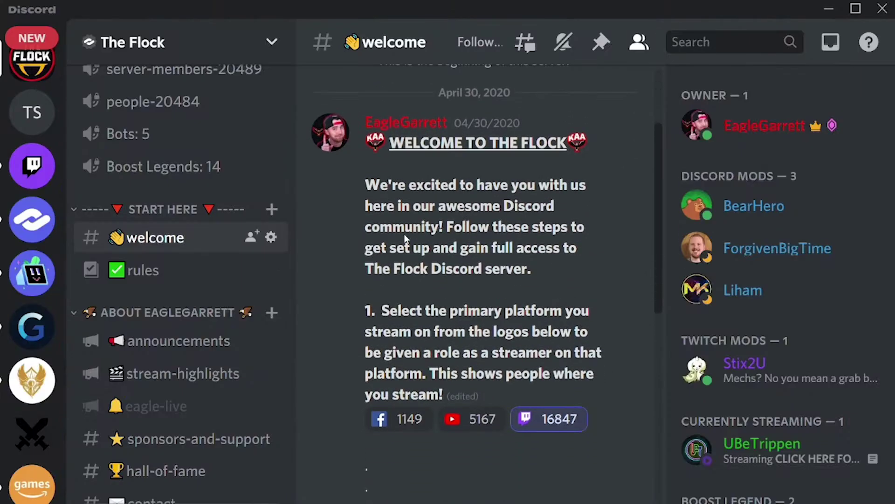
scroll(455, 227, "down", 2)
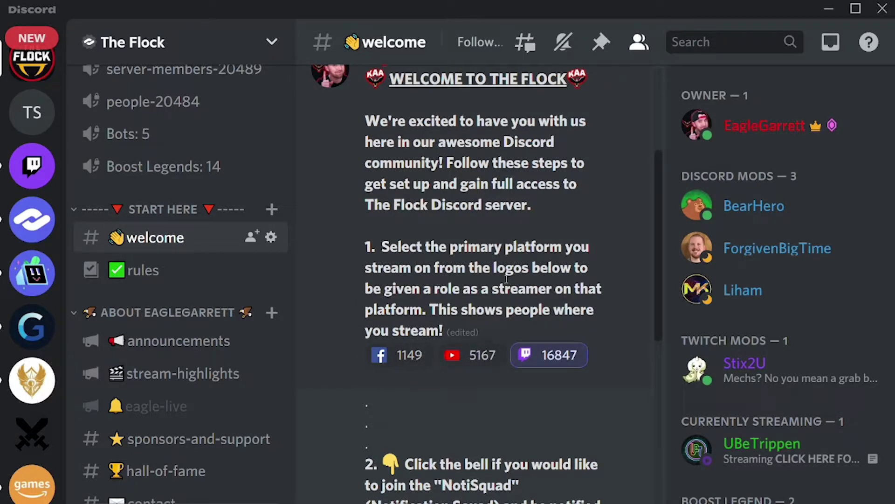
scroll(517, 235, "down", 4)
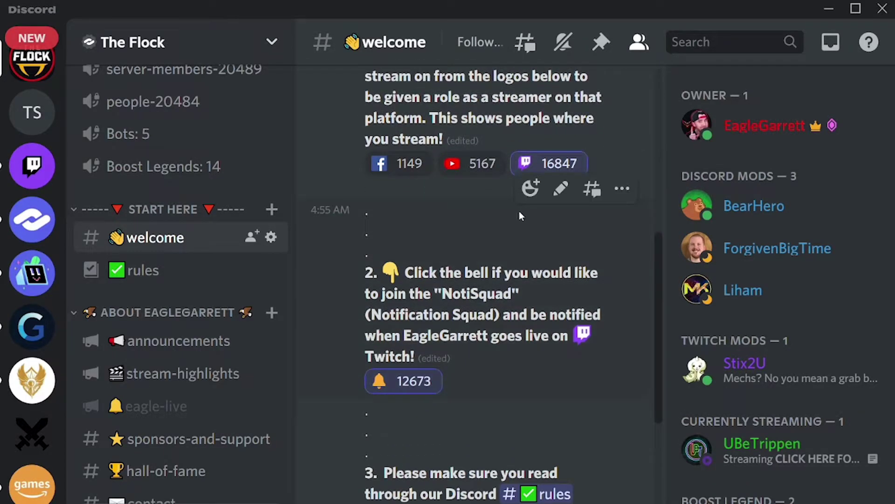
scroll(519, 210, "down", 1)
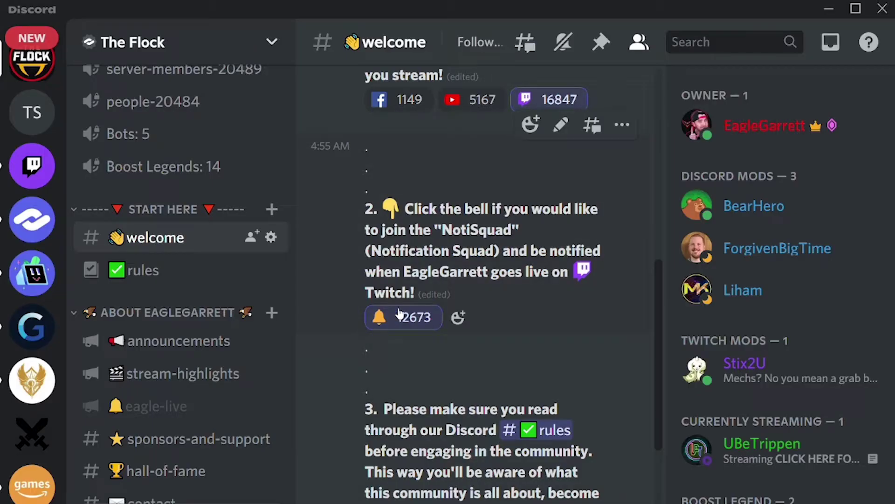
mouse_move(404, 312)
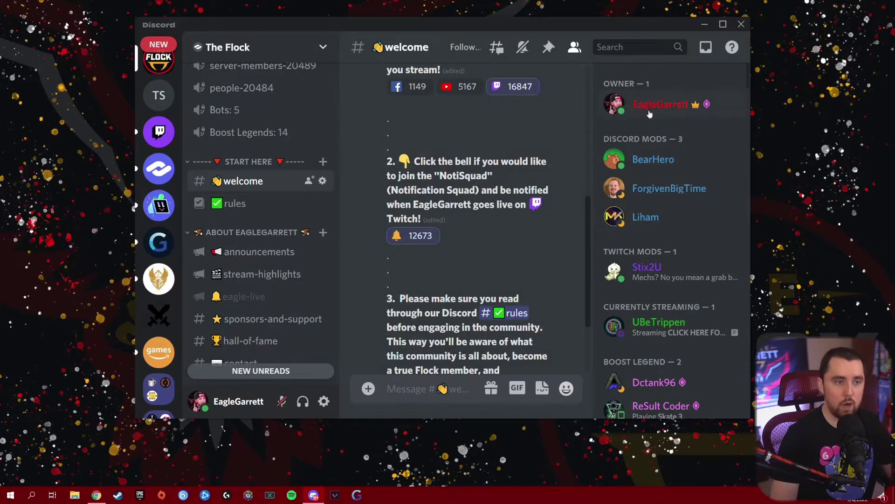
left_click(654, 107)
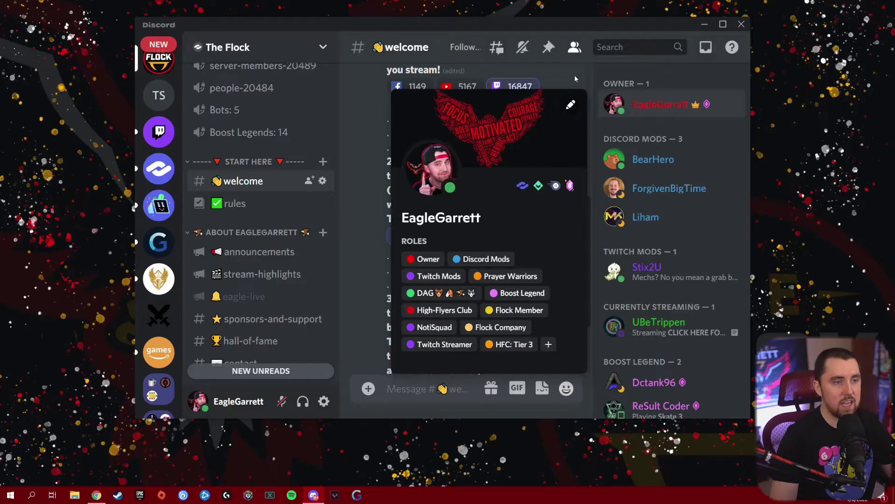
left_click(574, 75)
scroll(287, 195, "down", 2)
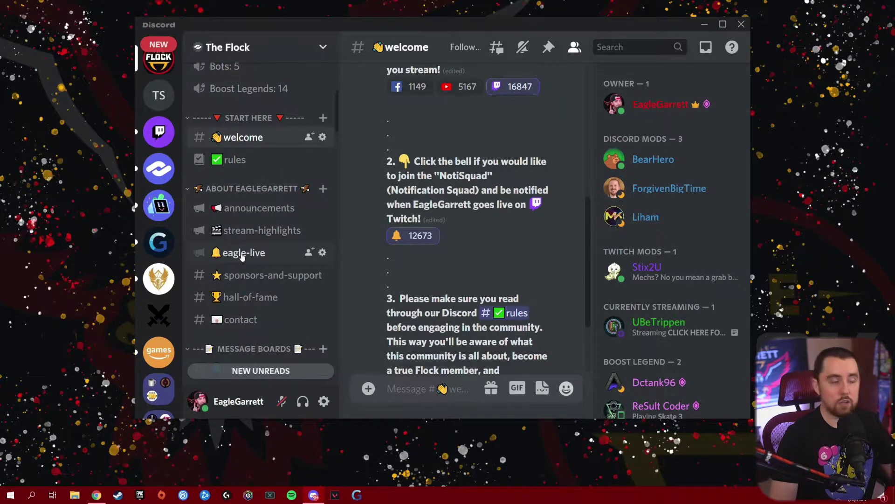
- Open The Flock's #eagle-live and review the Pingcord go-live alerts pinging NotiSquad
left_click(242, 254)
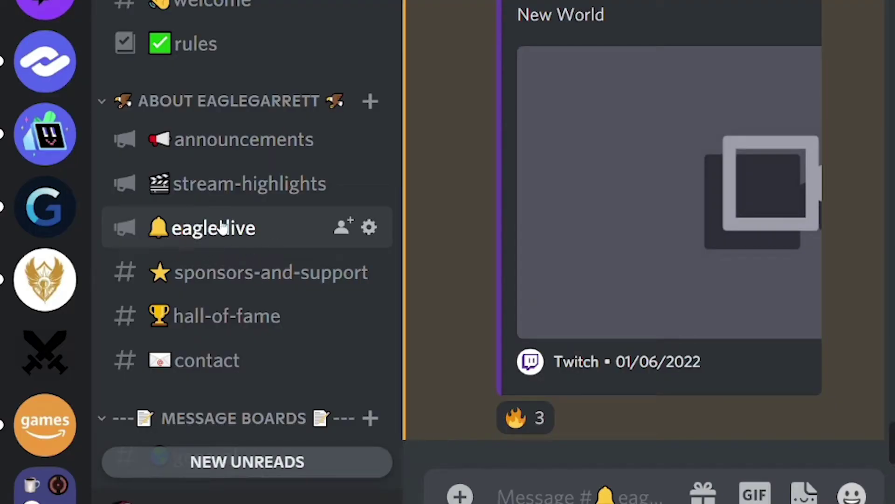
scroll(558, 222, "up", 4)
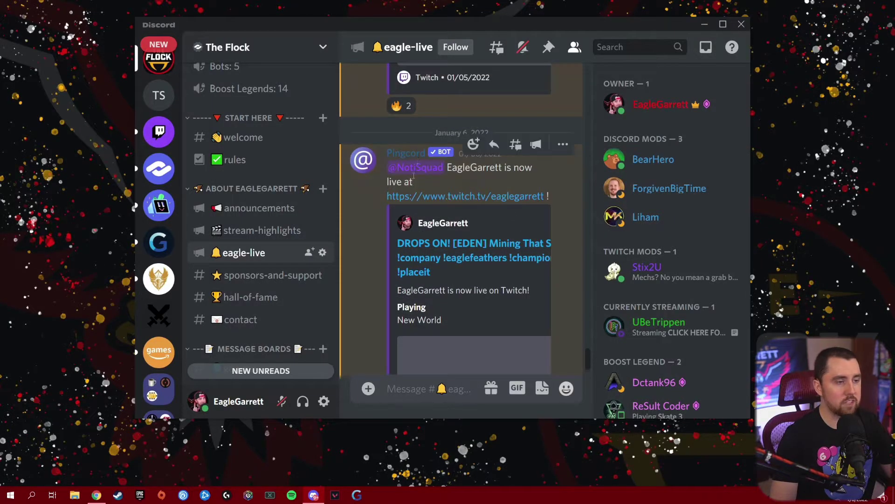
scroll(414, 176, "down", 4)
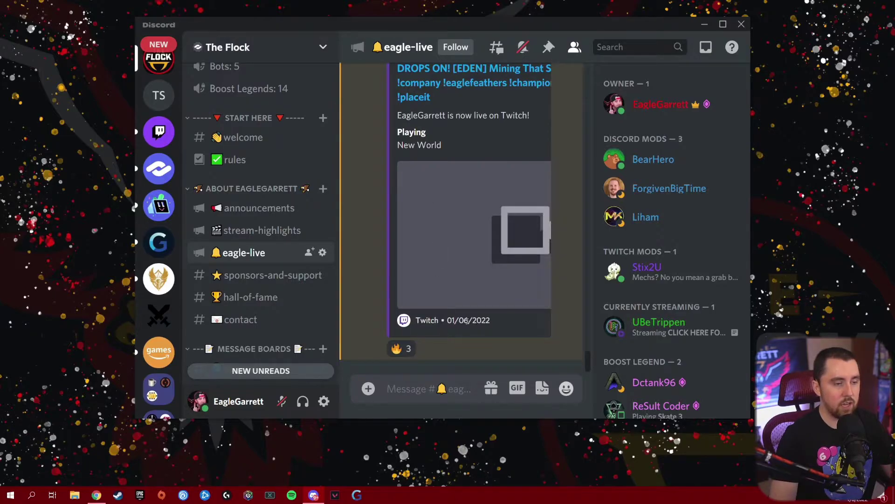
scroll(449, 300, "up", 6)
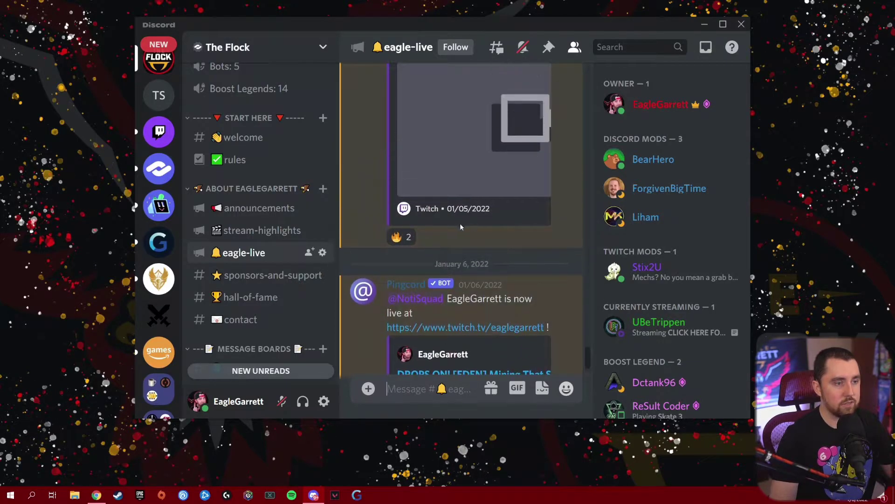
scroll(455, 242, "up", 5)
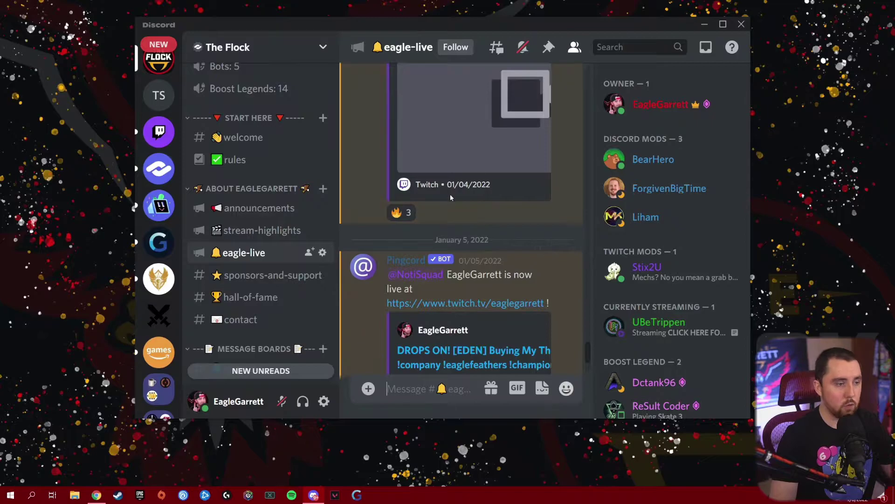
scroll(451, 197, "up", 8)
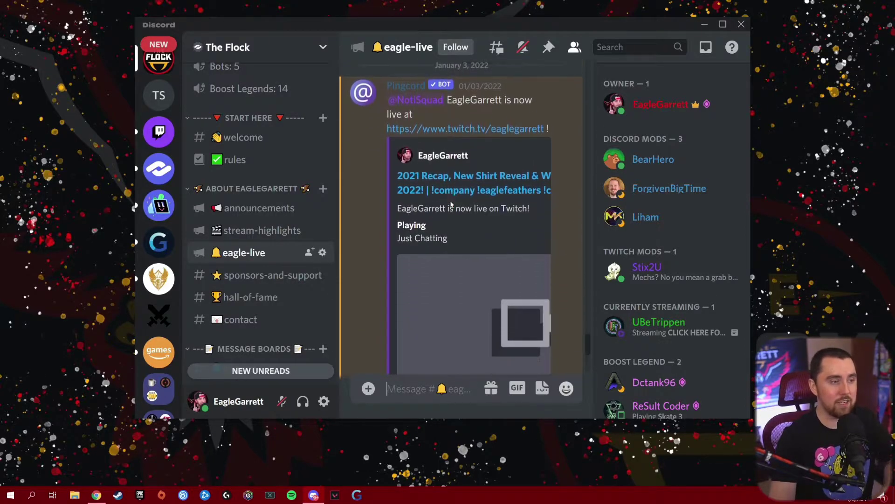
scroll(451, 204, "down", 5)
scroll(468, 140, "down", 4)
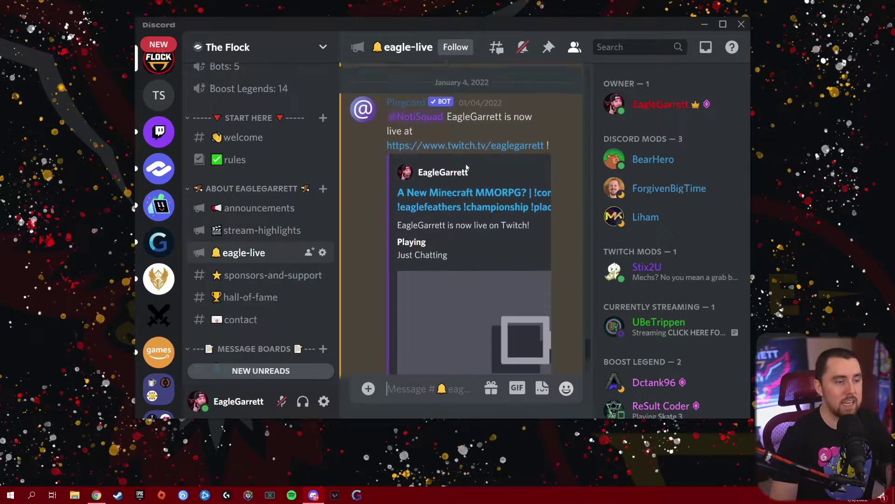
scroll(461, 121, "up", 2)
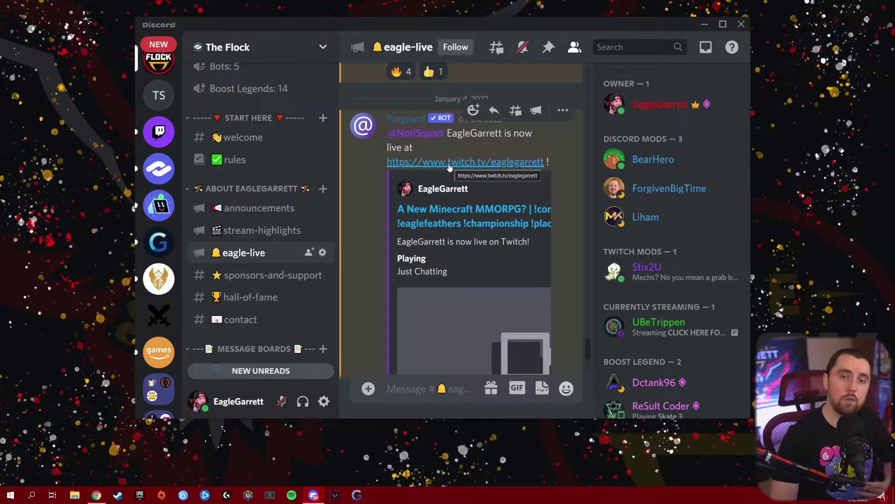
scroll(456, 182, "down", 4)
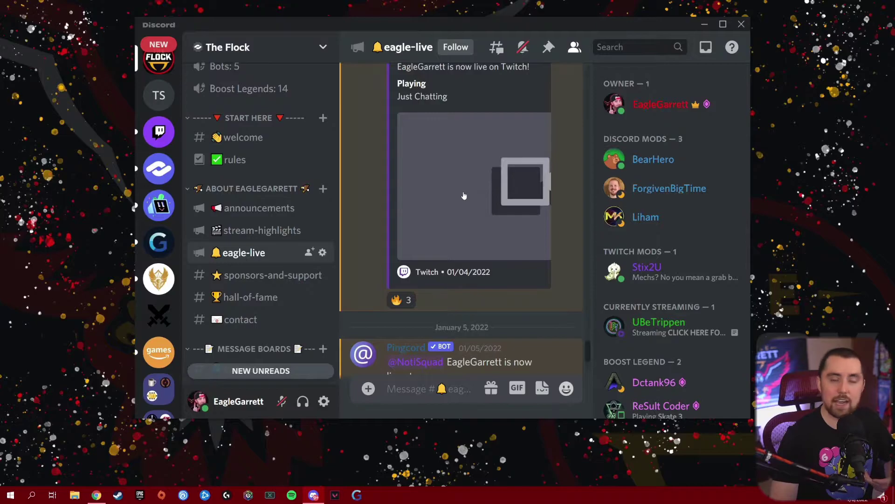
scroll(467, 198, "down", 2)
scroll(465, 198, "down", 2)
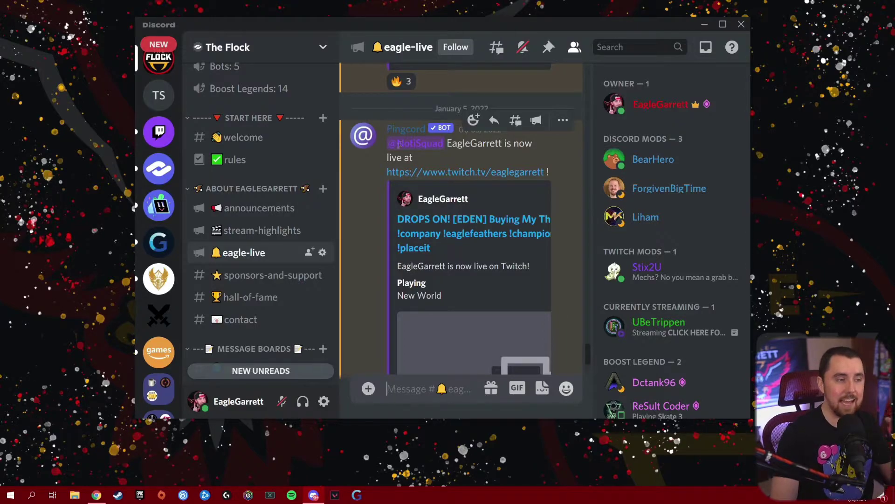
left_click(243, 137)
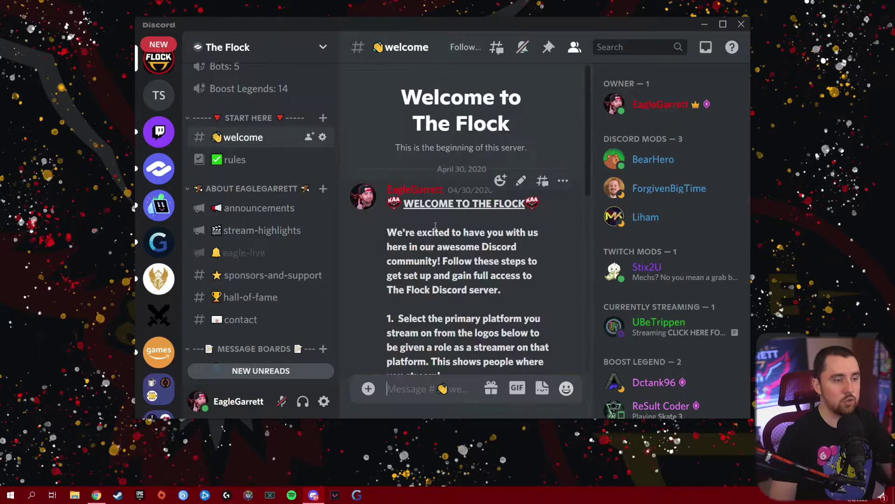
scroll(429, 228, "down", 5)
scroll(422, 205, "up", 1)
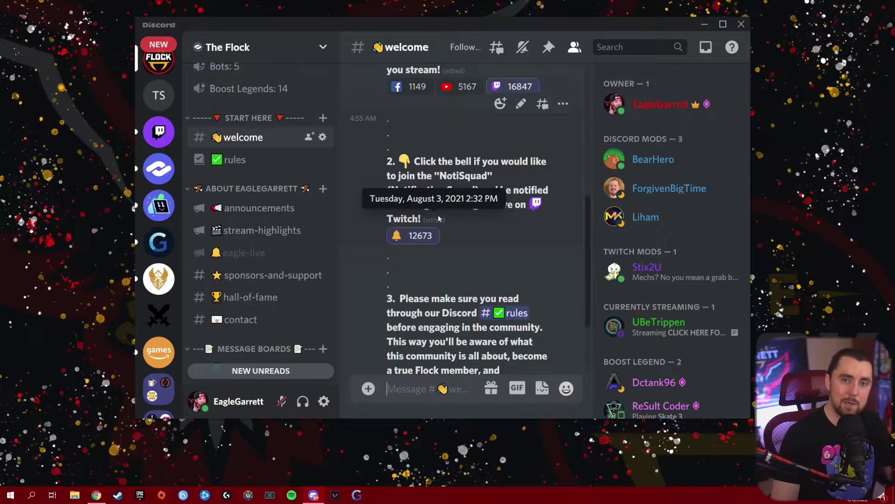
mouse_move(402, 238)
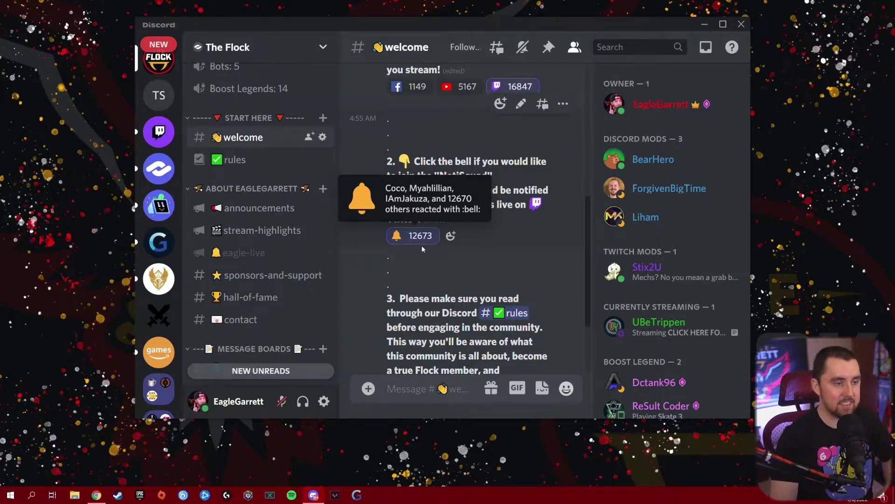
scroll(423, 248, "up", 1)
scroll(411, 238, "down", 1)
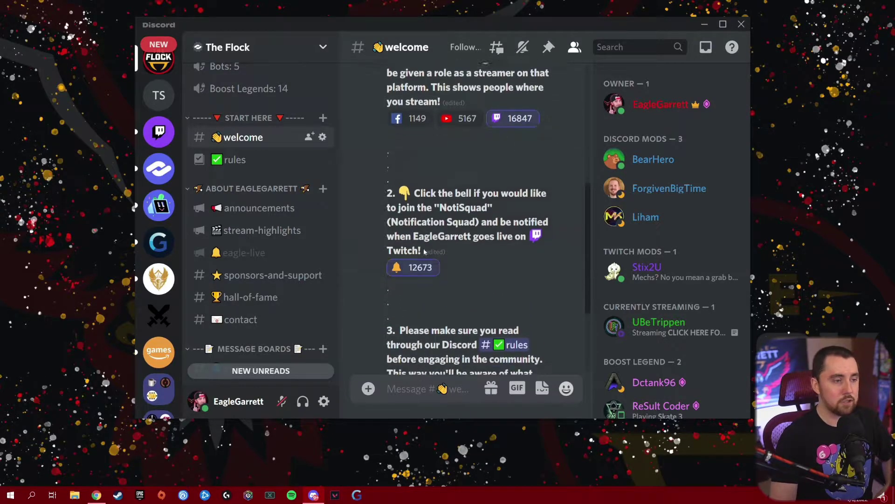
- Switch to Test Server and view its welcome post with streaming-platform reactions
left_click(161, 96)
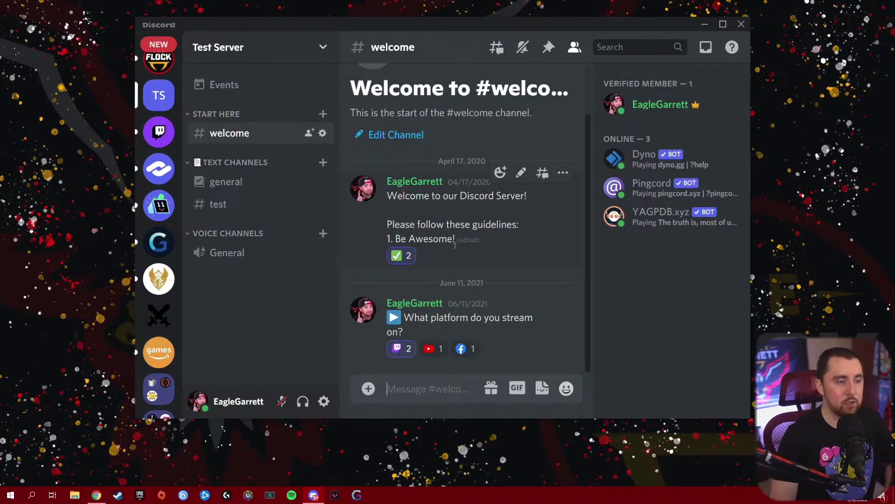
mouse_move(404, 260)
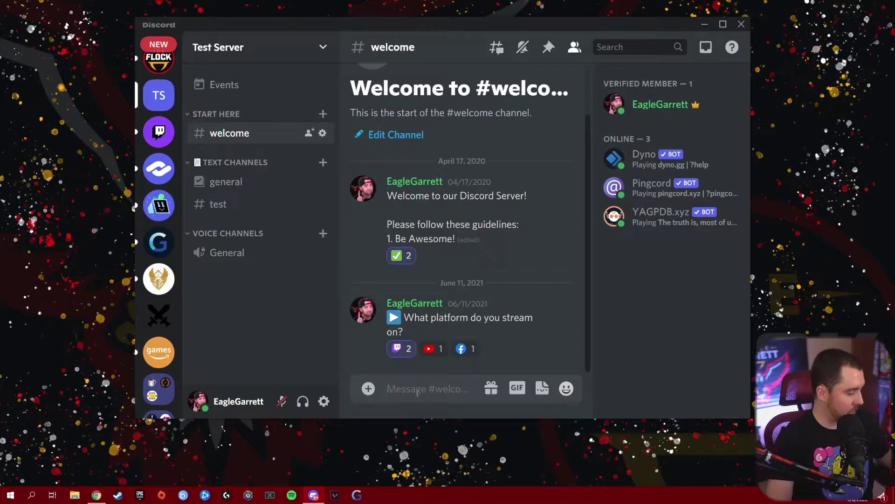
- Paste and send the Notification Squad bell-reaction invitation in Test Server's #welcome
type("If you'd like to get notified when EagleGarrett goes live, click the 🔔 emote below to join the Notification Squad.")
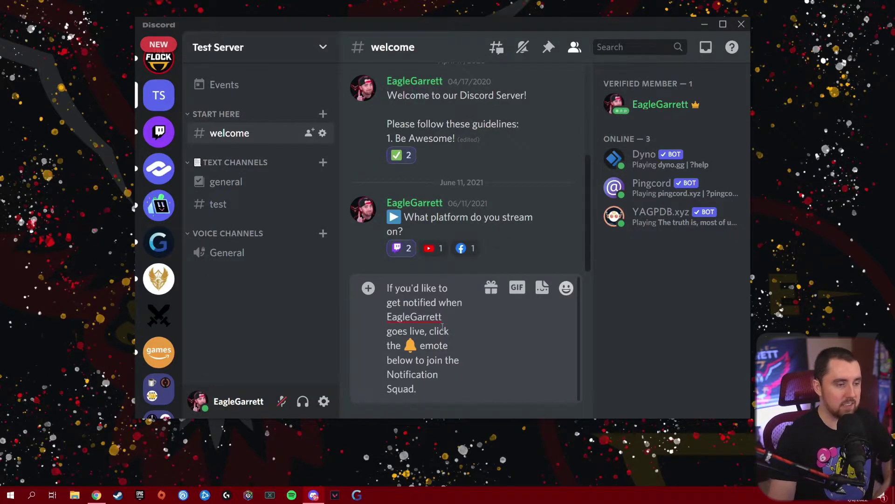
key("Return")
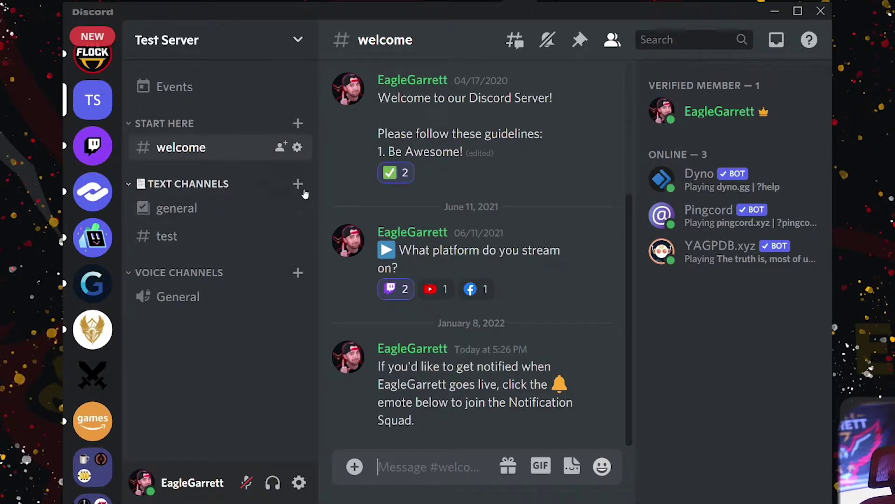
- Create a text channel named live-on-twitch under Text Channels
left_click(298, 185)
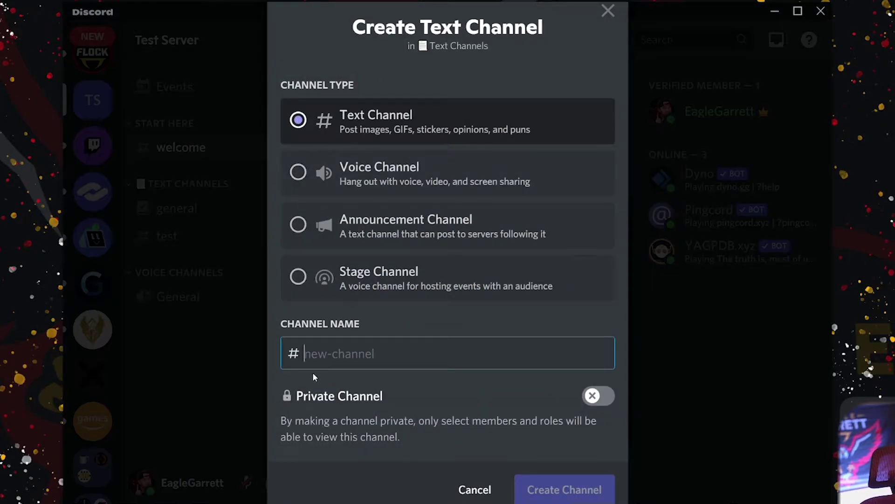
type("liv")
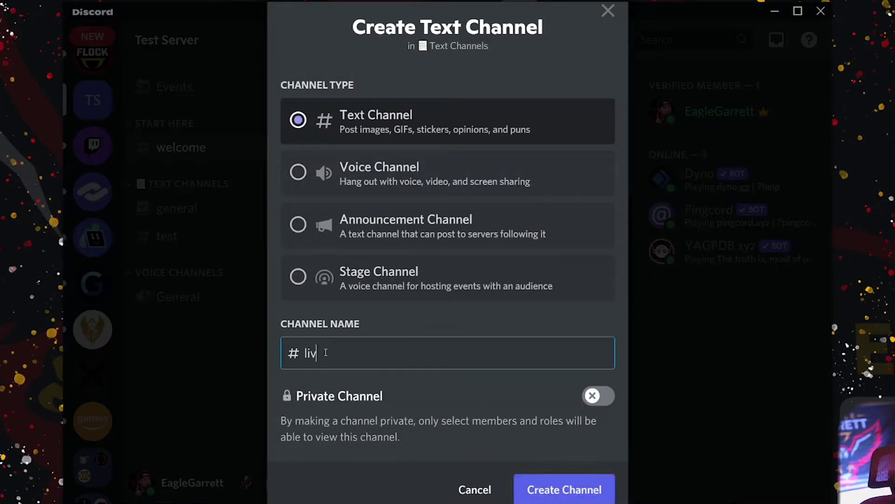
type("e-oinn-twitch")
left_click(567, 493)
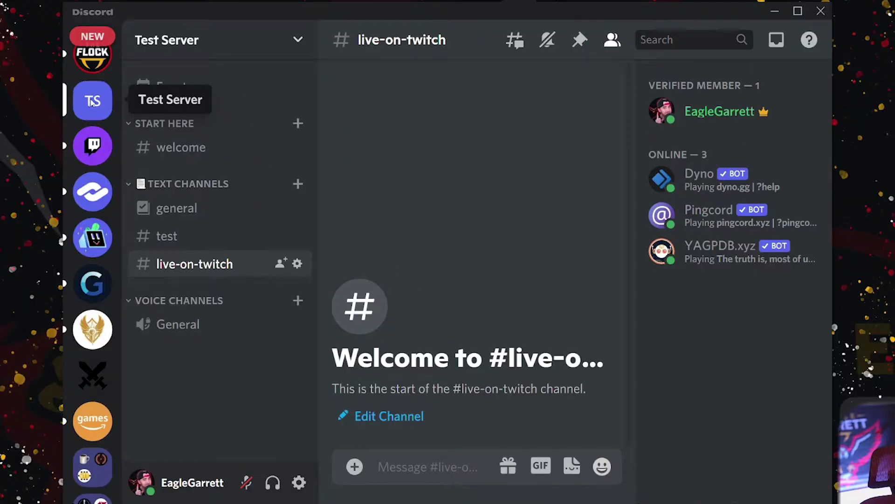
- In Server Settings > Roles, create a new role named NotiSquad
right_click(88, 106)
mouse_move(180, 293)
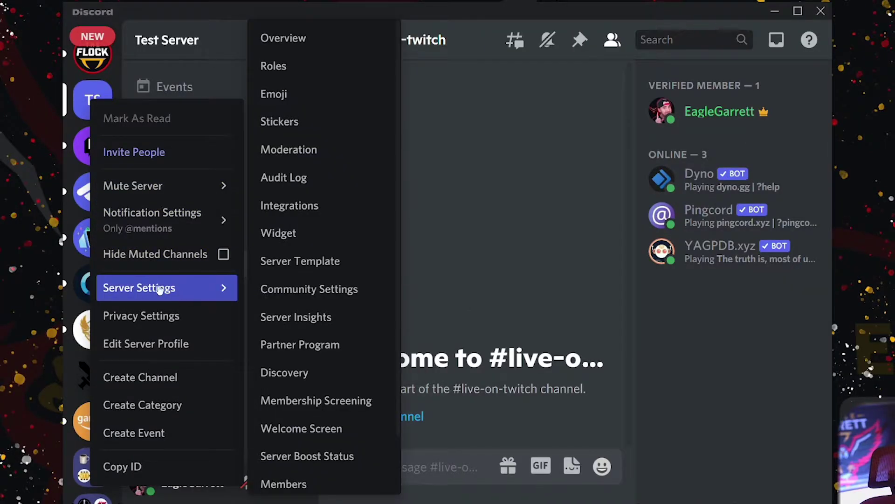
left_click(285, 73)
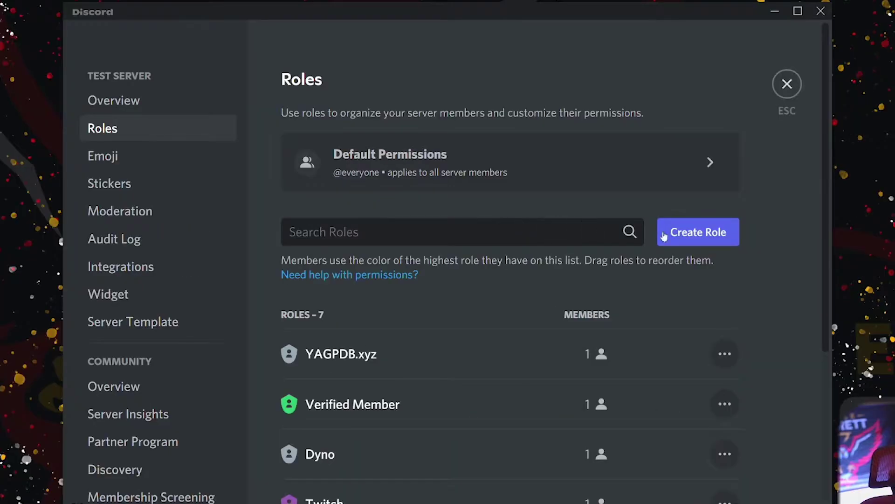
left_click(616, 203)
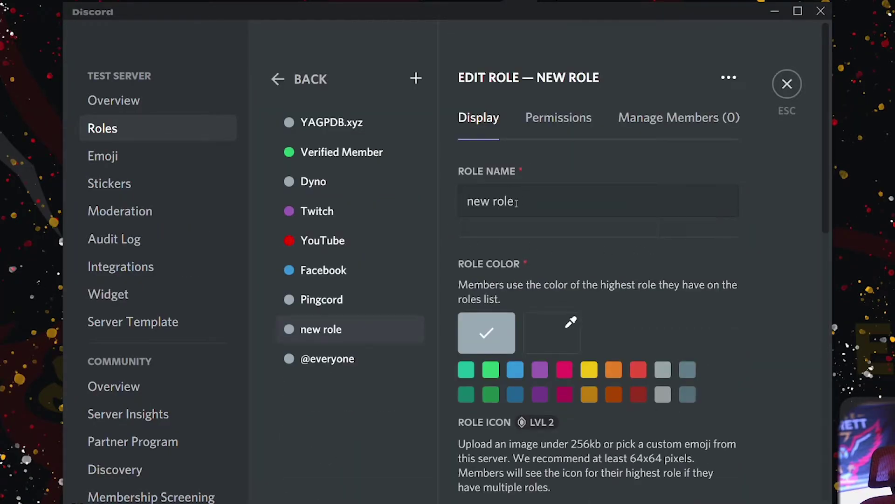
left_click_drag(532, 201, 472, 205)
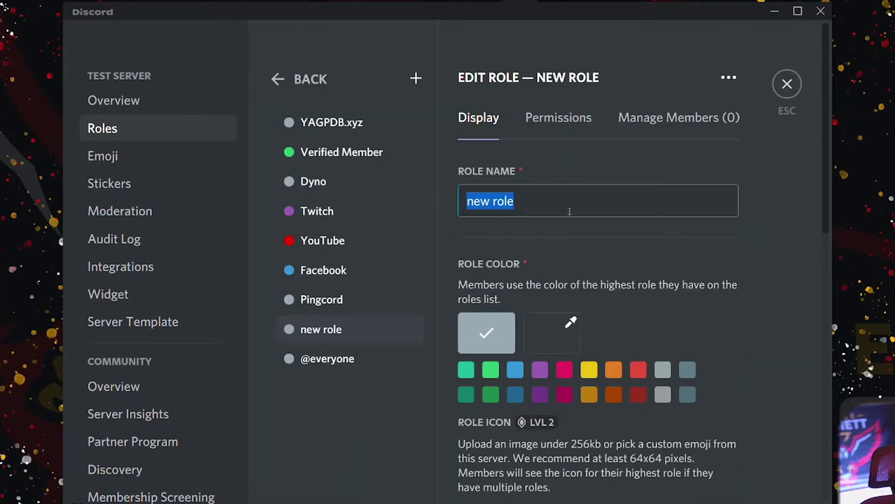
type("NotiS")
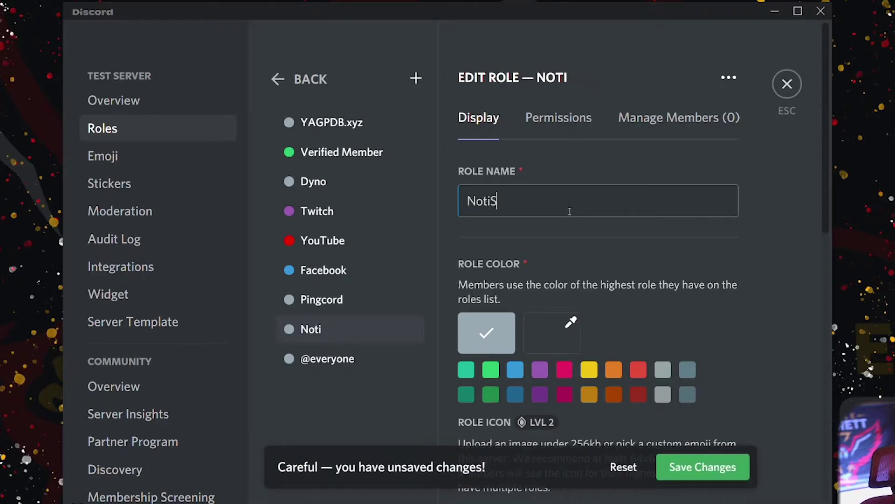
type("quad")
- Make the NotiSquad role yellow, save it, and show its permissions
scroll(545, 250, "down", 1)
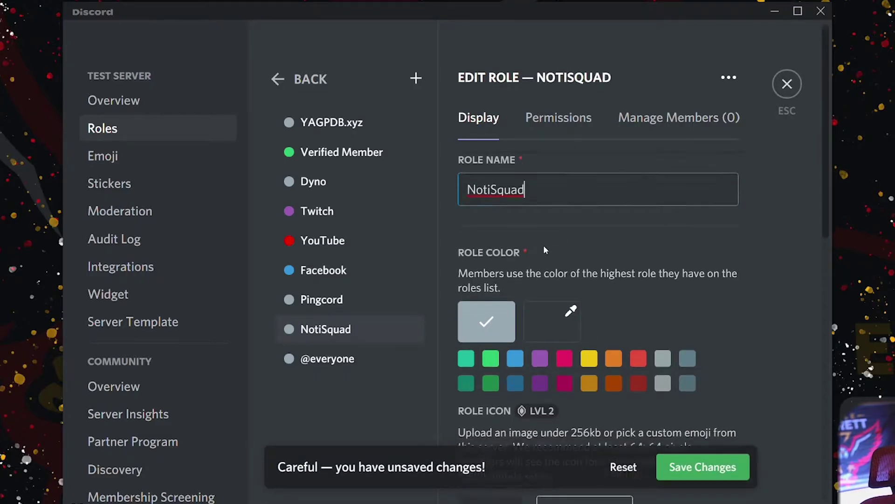
scroll(545, 248, "down", 3)
left_click(590, 206)
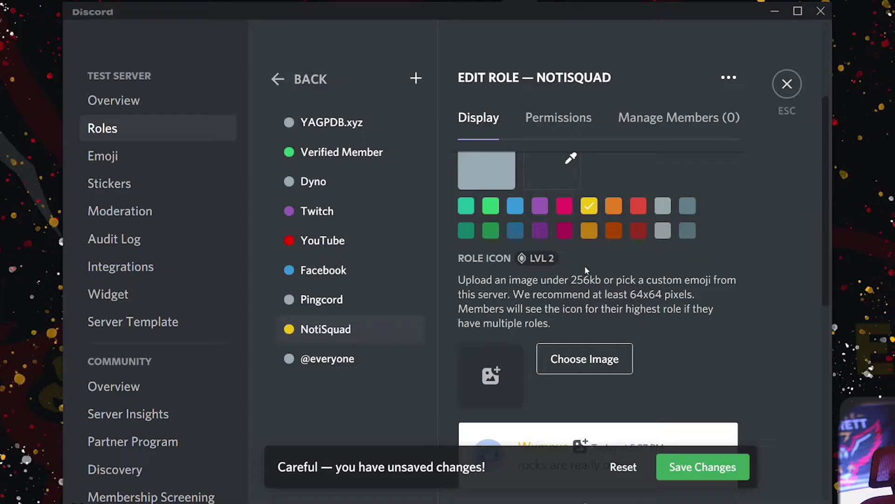
left_click(694, 468)
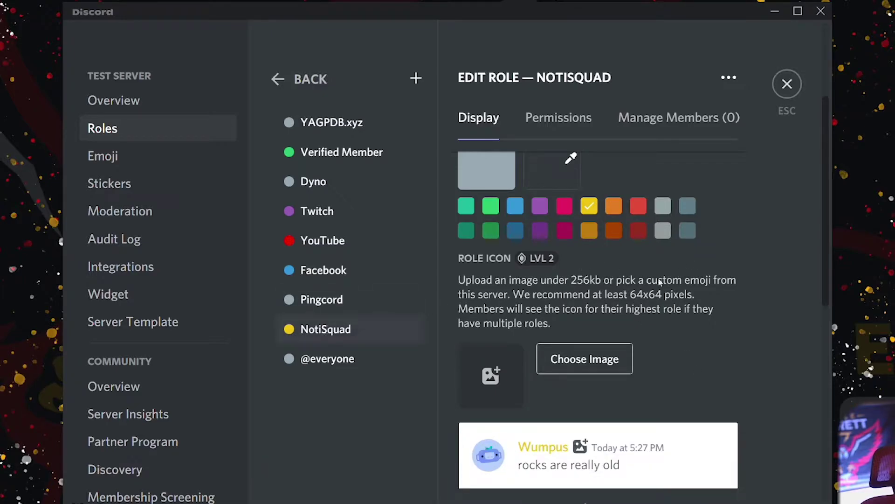
left_click(559, 118)
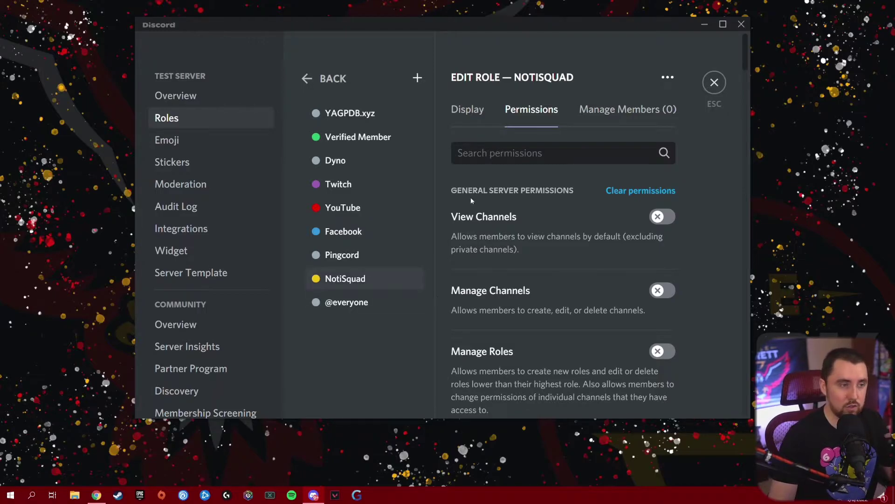
- Disable NotiSquad's Send Messages in Threads, Create Public Threads and Create Private Threads permissions
scroll(662, 191, "down", 5)
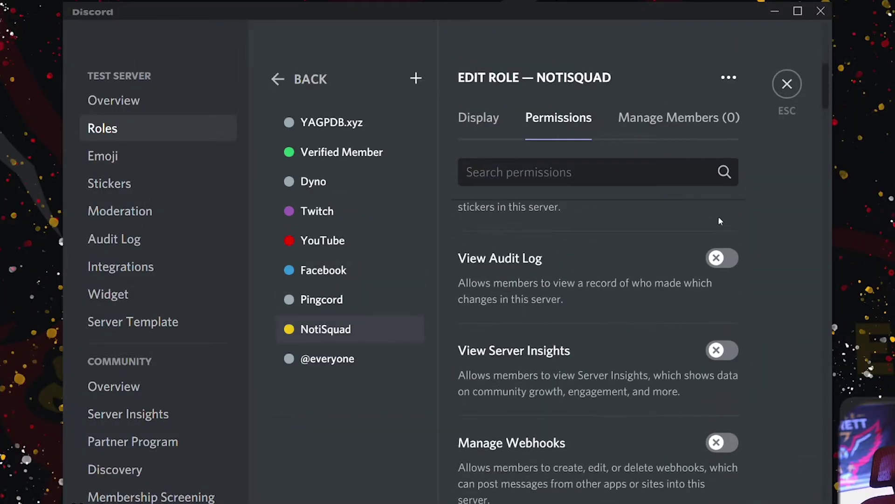
scroll(660, 280, "down", 15)
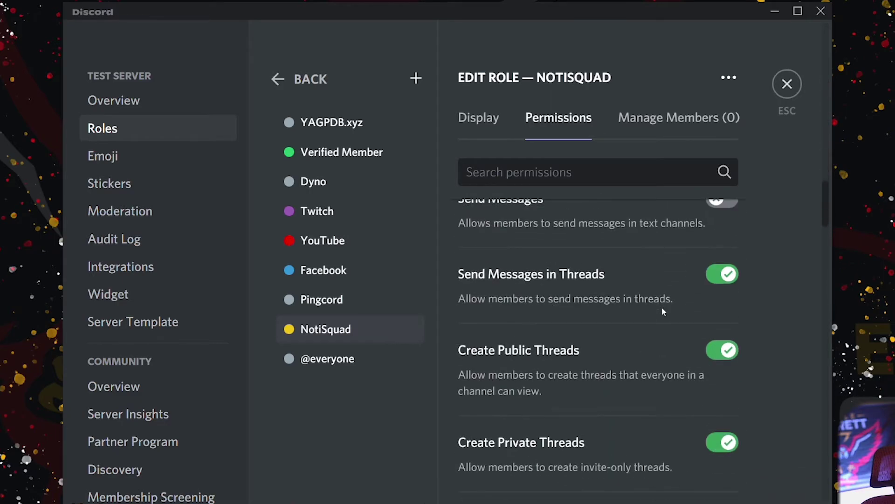
scroll(718, 289, "up", 1)
left_click(724, 272)
left_click(724, 349)
scroll(755, 373, "down", 5)
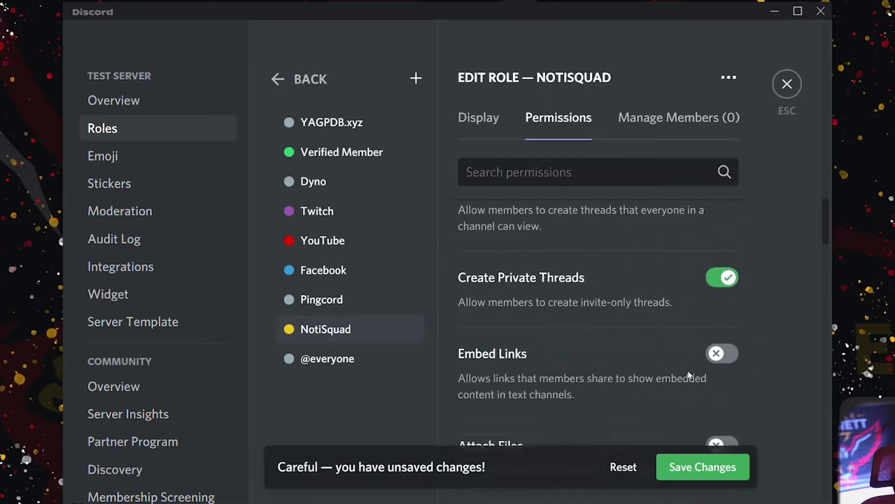
left_click(731, 234)
- Disable NotiSquad's Use External Stickers, Start Activities and Request to Speak permissions
scroll(630, 318, "down", 8)
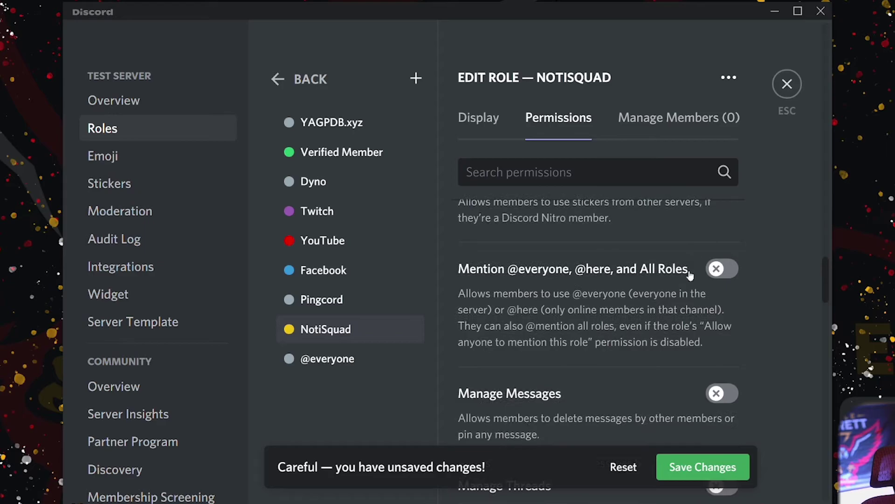
scroll(708, 261, "up", 1)
left_click(730, 241)
scroll(642, 318, "down", 10)
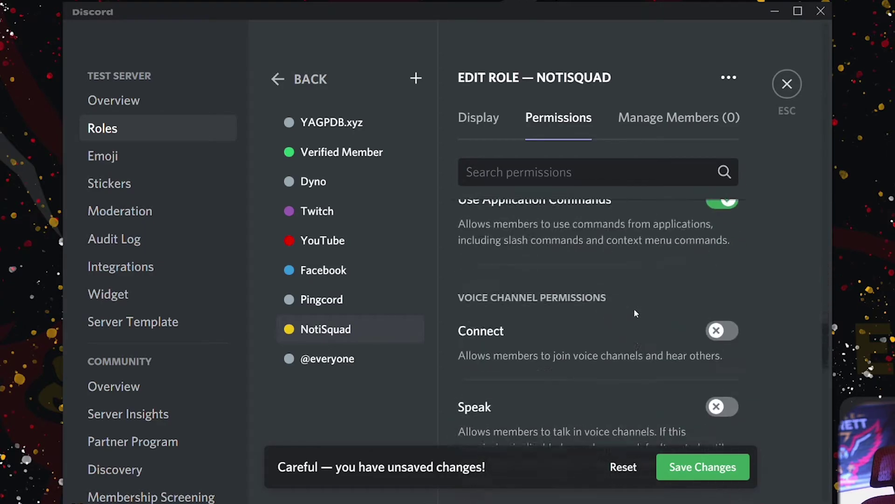
scroll(687, 291, "up", 2)
scroll(680, 293, "down", 7)
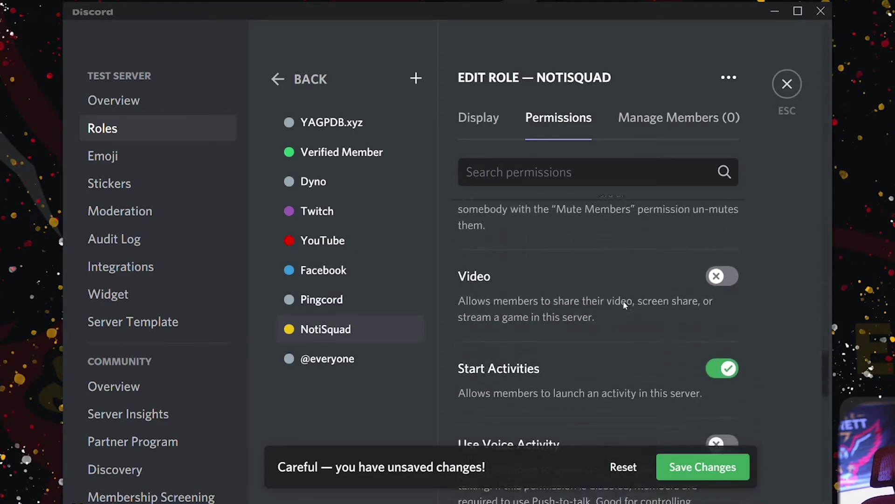
left_click(718, 267)
scroll(586, 289, "down", 10)
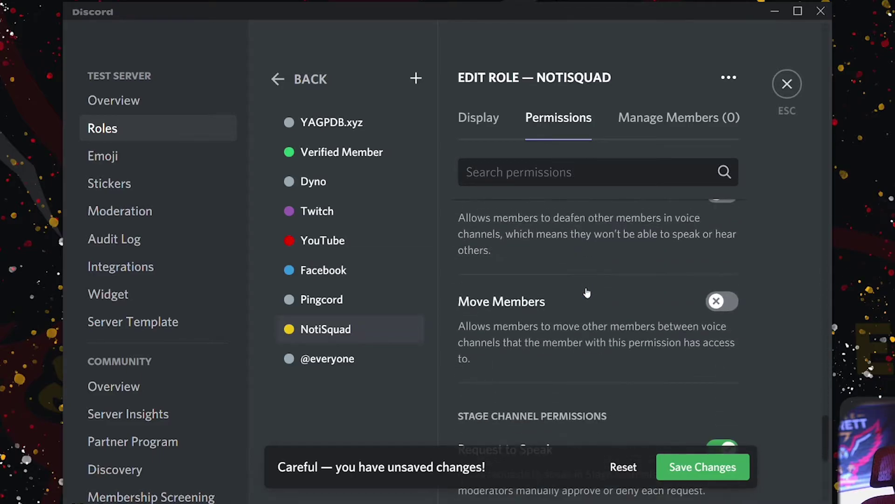
left_click(727, 285)
- Save the NotiSquad permission changes and return to its display settings
scroll(569, 303, "down", 5)
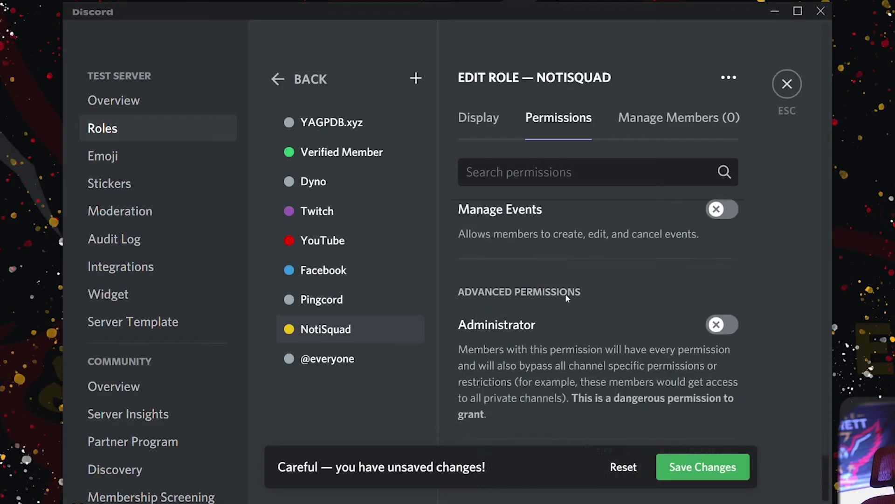
scroll(616, 329, "up", 4)
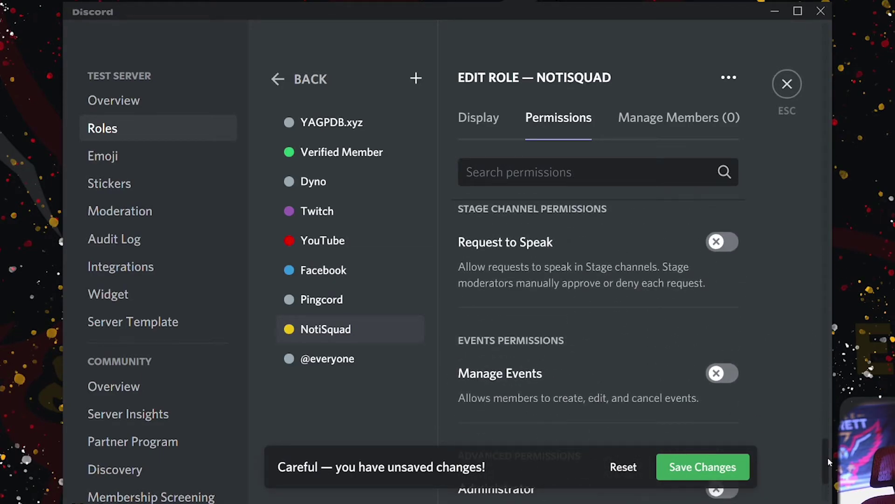
left_click_drag(825, 462, 823, 44)
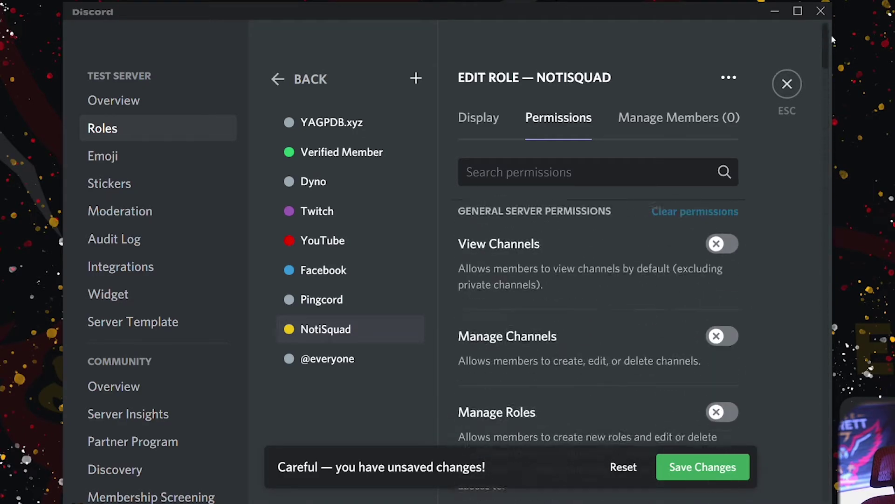
left_click(712, 459)
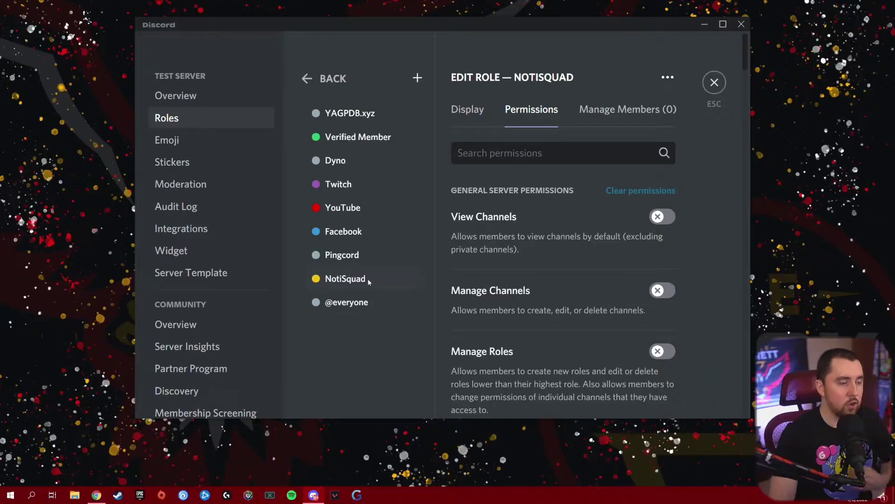
left_click(467, 110)
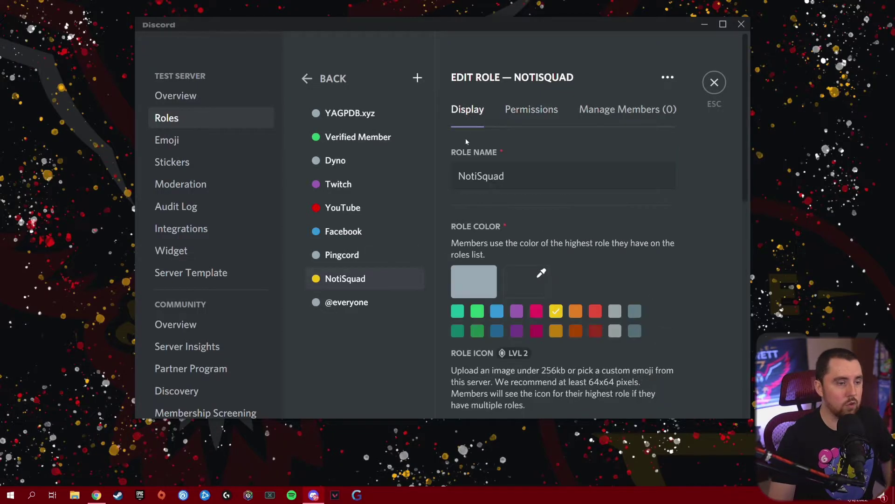
- Close Server Settings and confirm Developer Mode is on under User Settings > Advanced
left_click(714, 84)
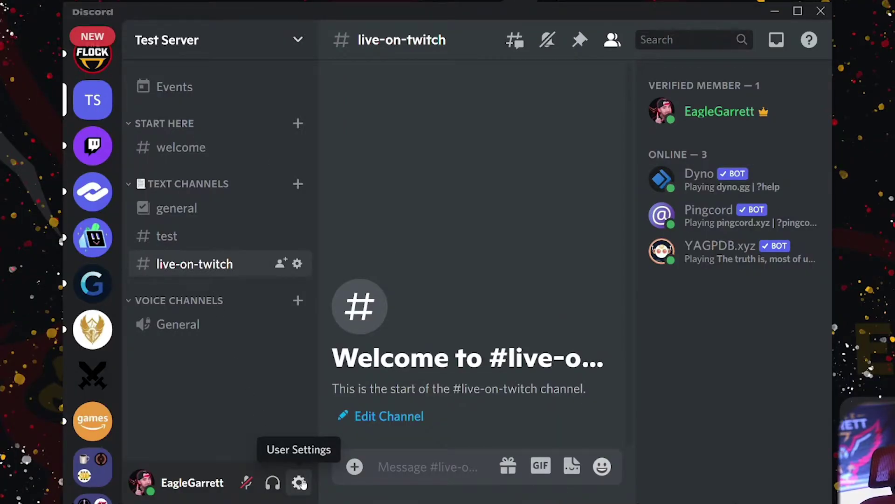
left_click(300, 482)
scroll(140, 222, "down", 10)
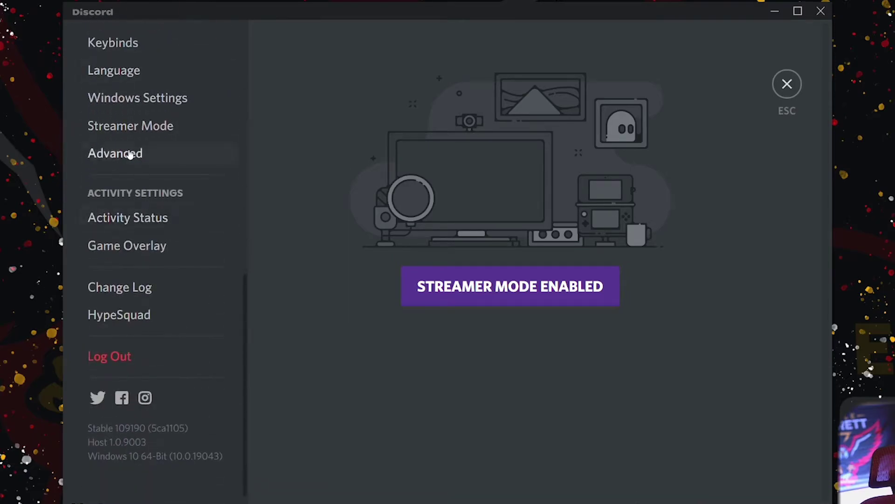
left_click(139, 157)
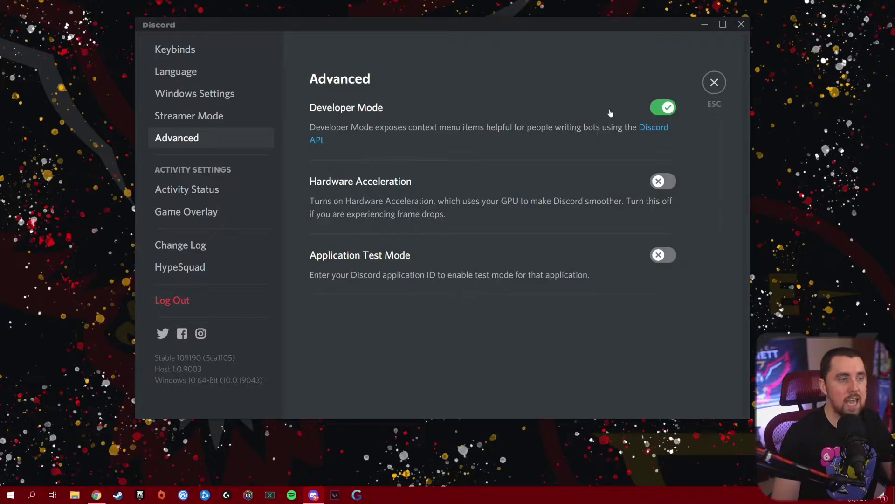
left_click(714, 83)
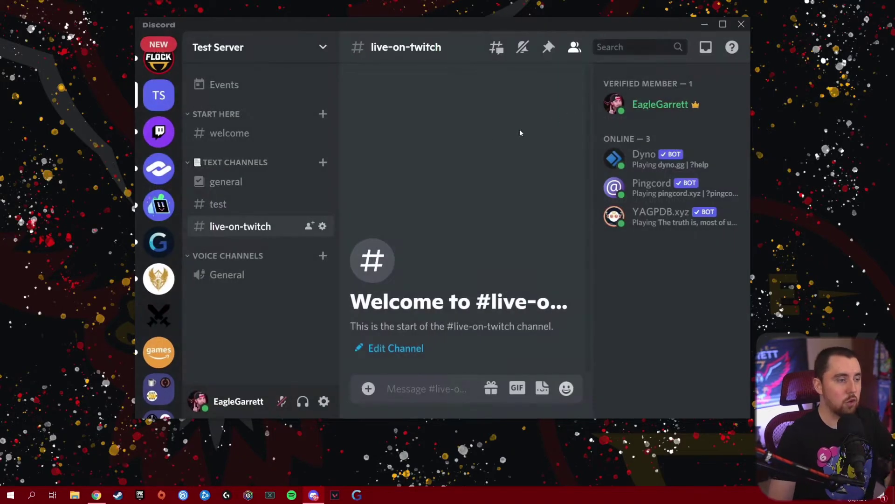
- Copy the message ID of the Notification Squad post in #welcome
left_click(228, 135)
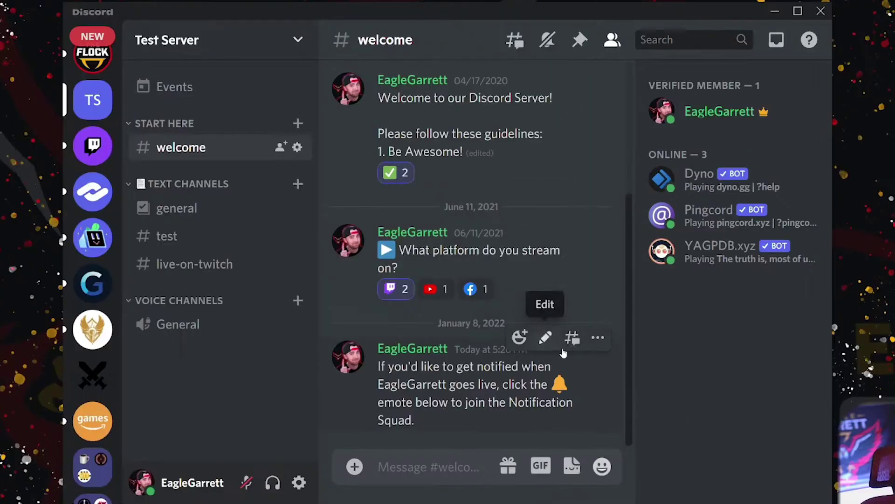
left_click(599, 339)
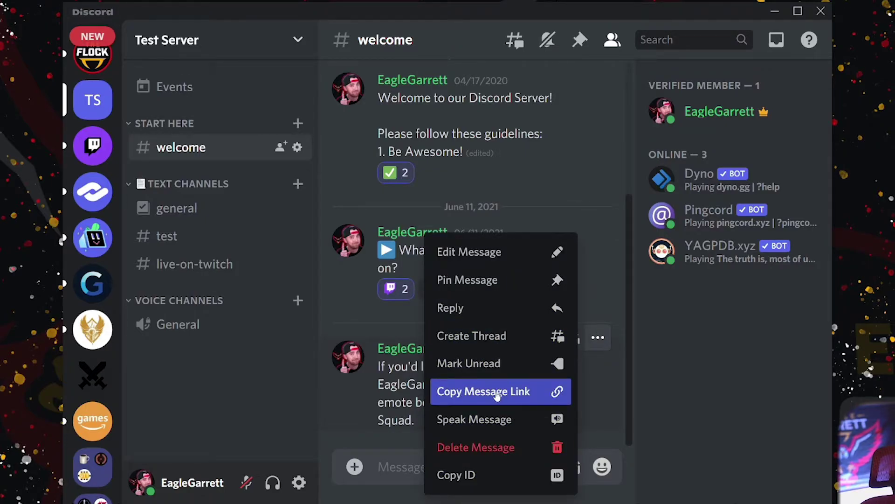
left_click(476, 475)
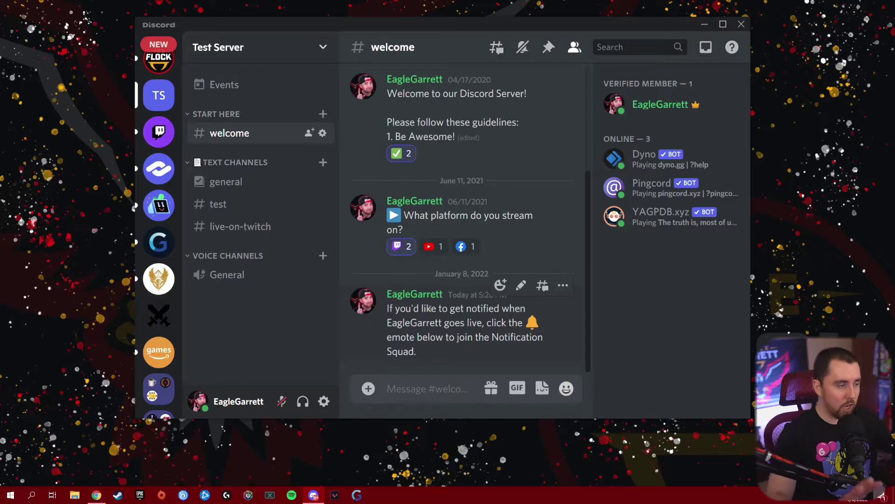
- Bring up the Test Server - Pingcord tab in Chrome, showing its services list including Twitch
left_click(98, 496)
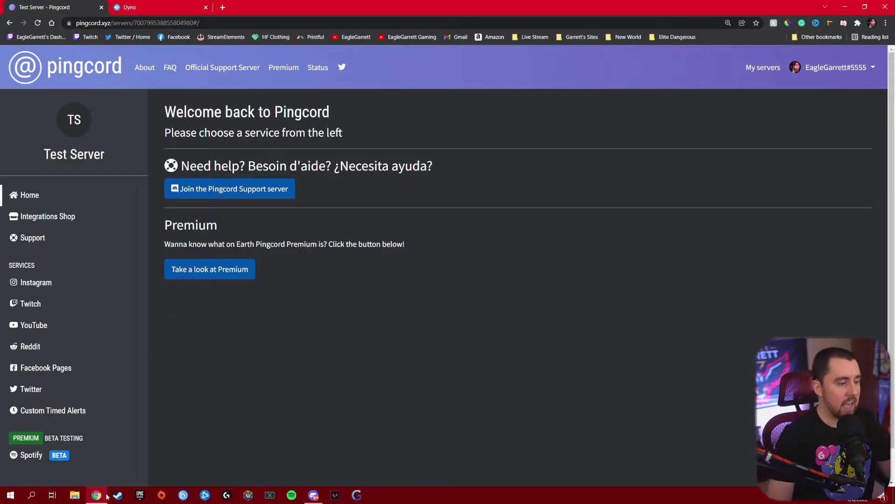
left_click(313, 494)
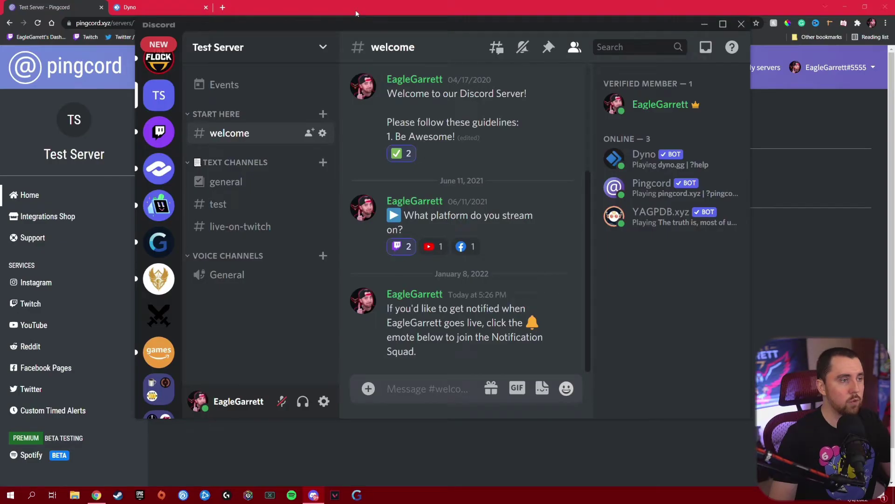
left_click(357, 13)
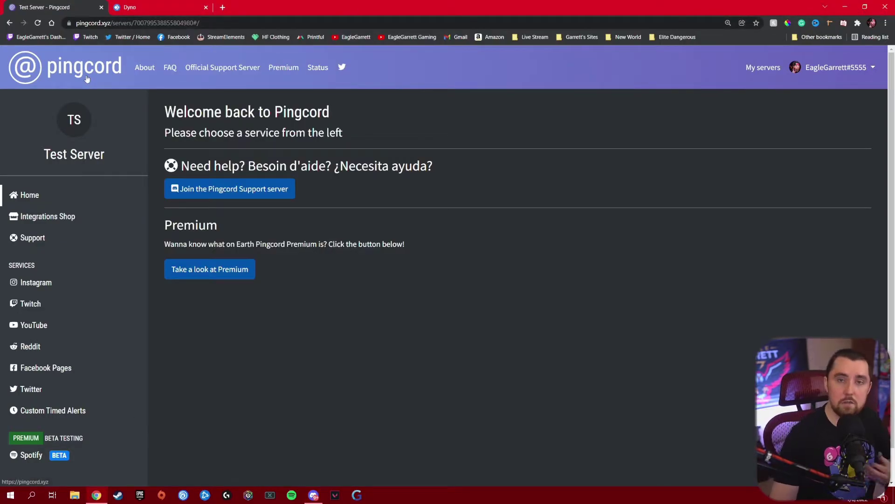
left_click(149, 10)
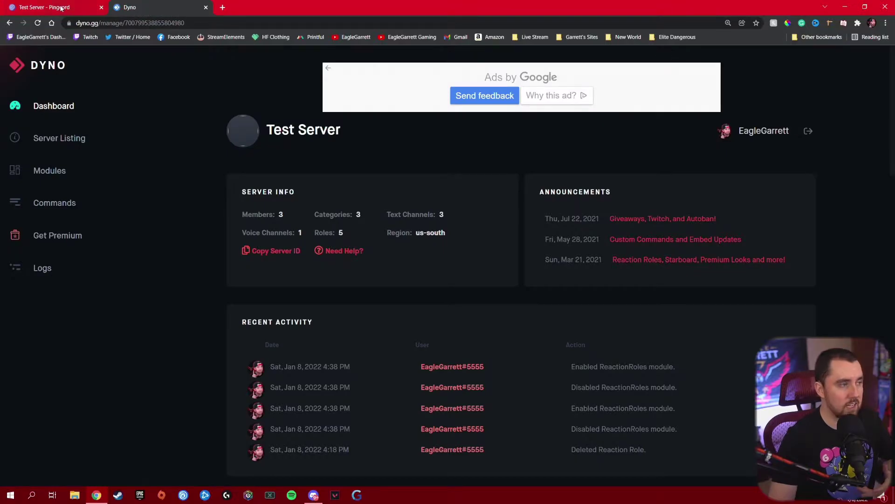
left_click(60, 8)
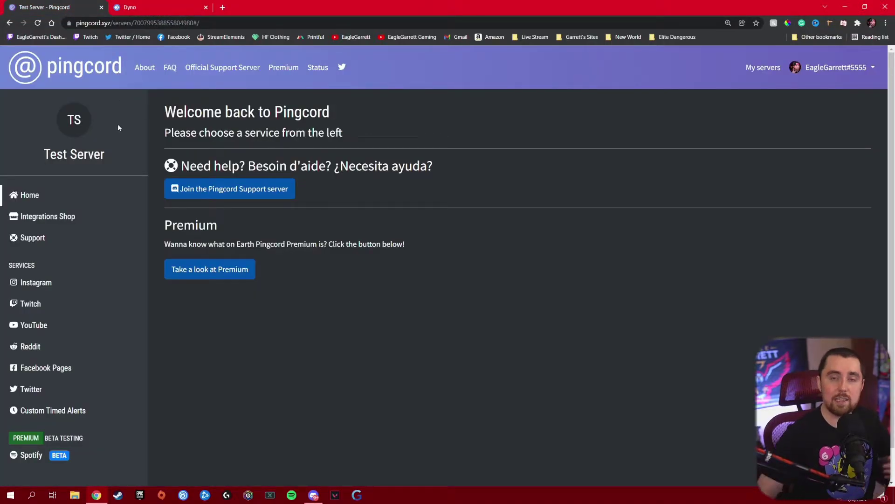